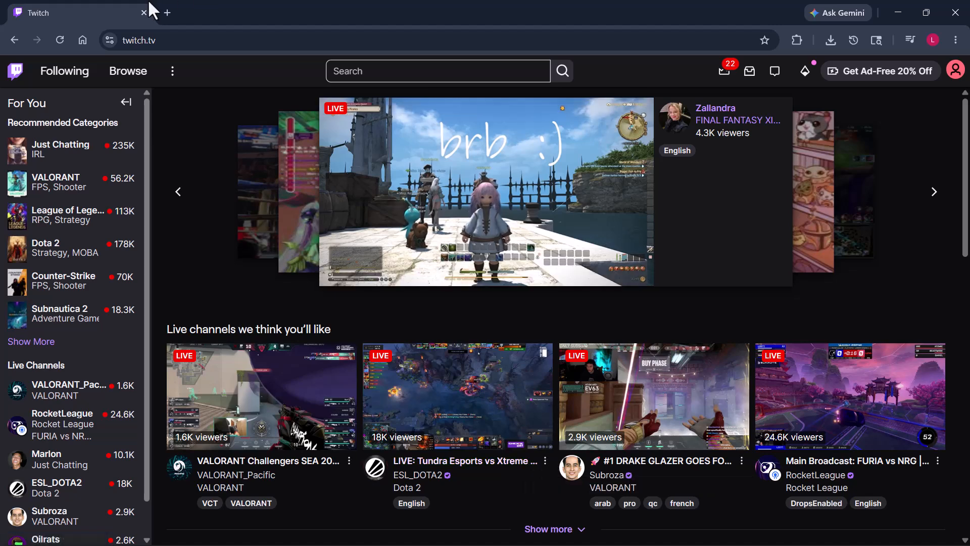
Search the web for "obs", open the OBS Project website and download the Windows installer.
left_click(165, 8)
type("obs")
key("Return")
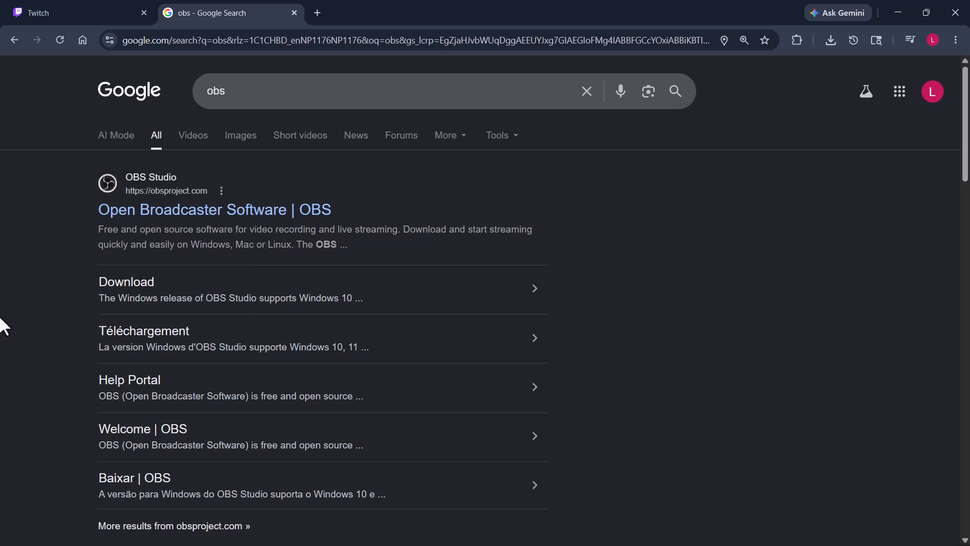
left_click(150, 219)
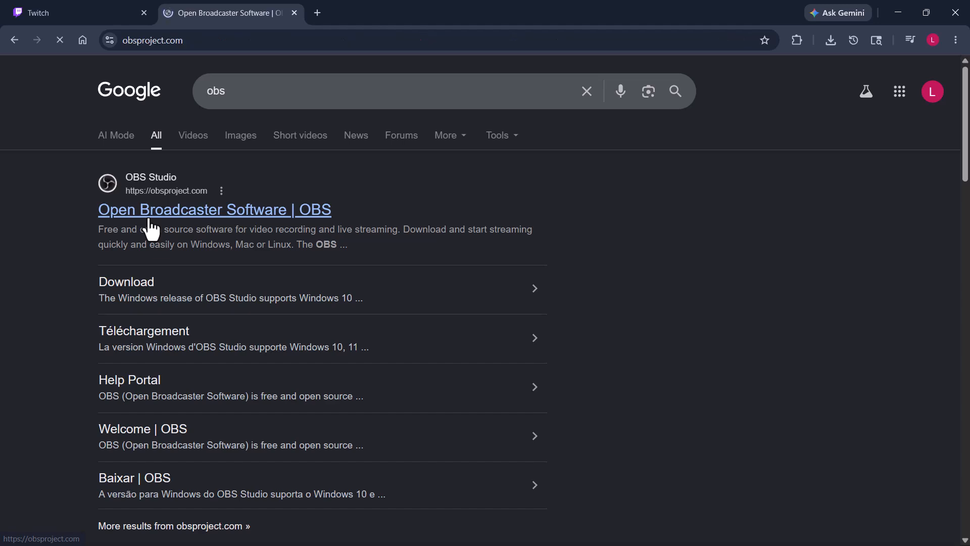
left_click(329, 305)
Run the downloaded OBS Studio 32.1.2 installer, install to C:\Program Files\obs-studio, and finish setup with the program launching.
left_click(832, 38)
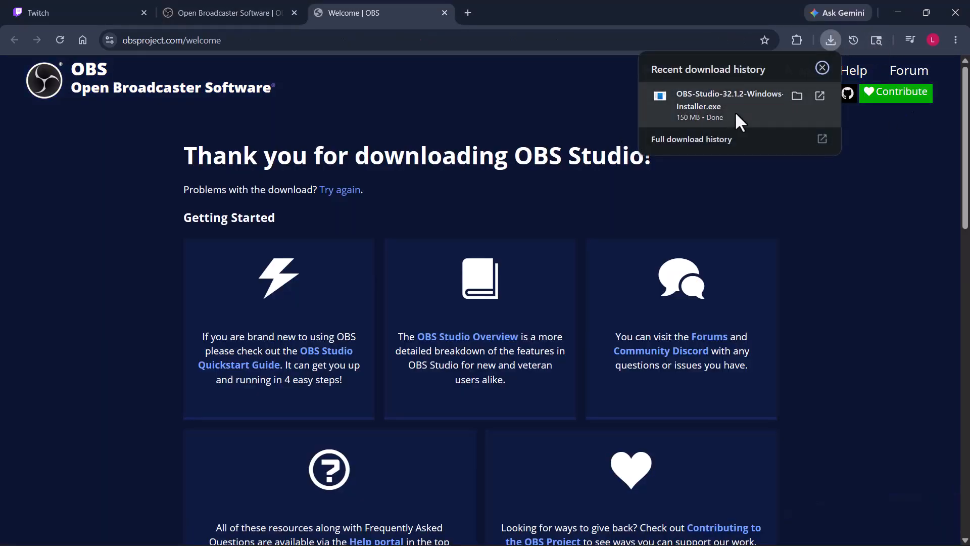
left_click(736, 115)
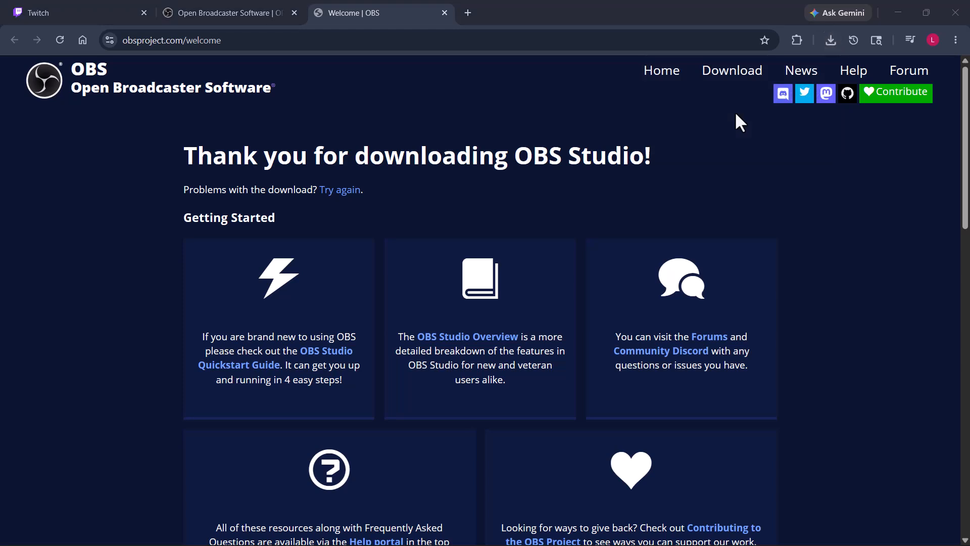
left_click(563, 380)
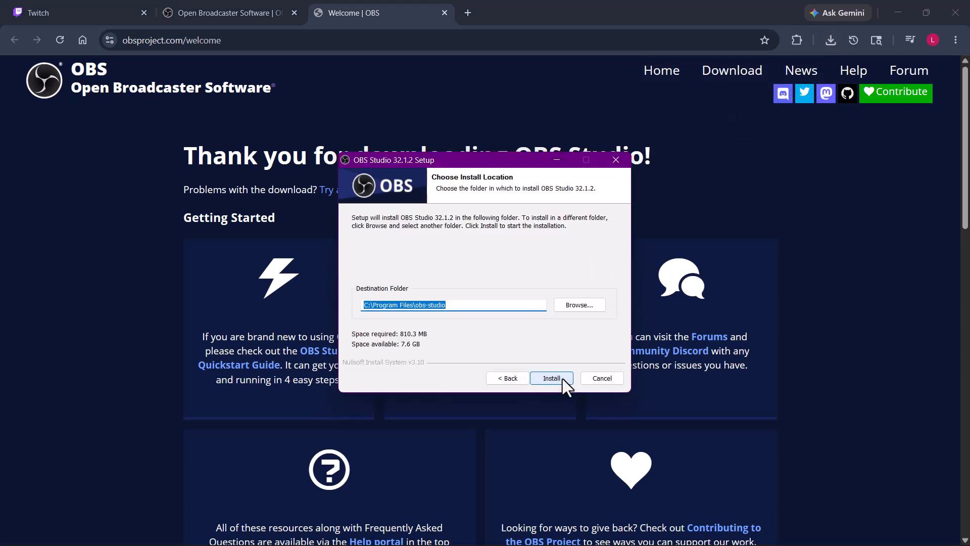
left_click(545, 379)
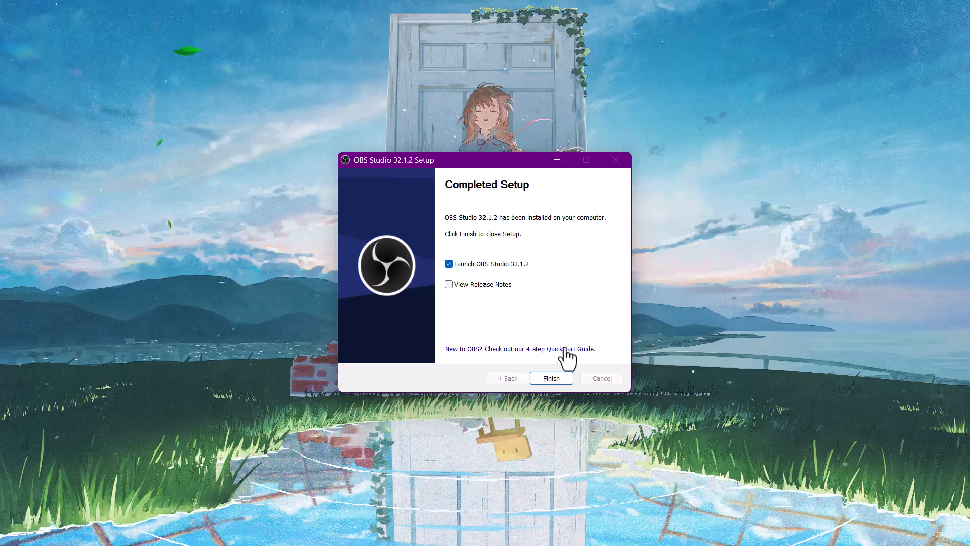
left_click(550, 378)
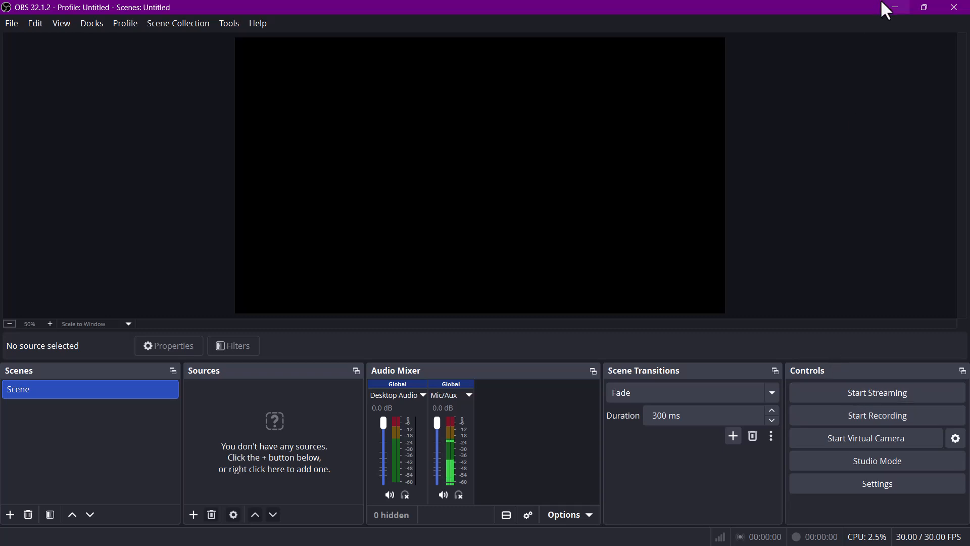
In the stream settings, choose Twitch as the service and connect the Twitch account by logging in.
left_click(821, 489)
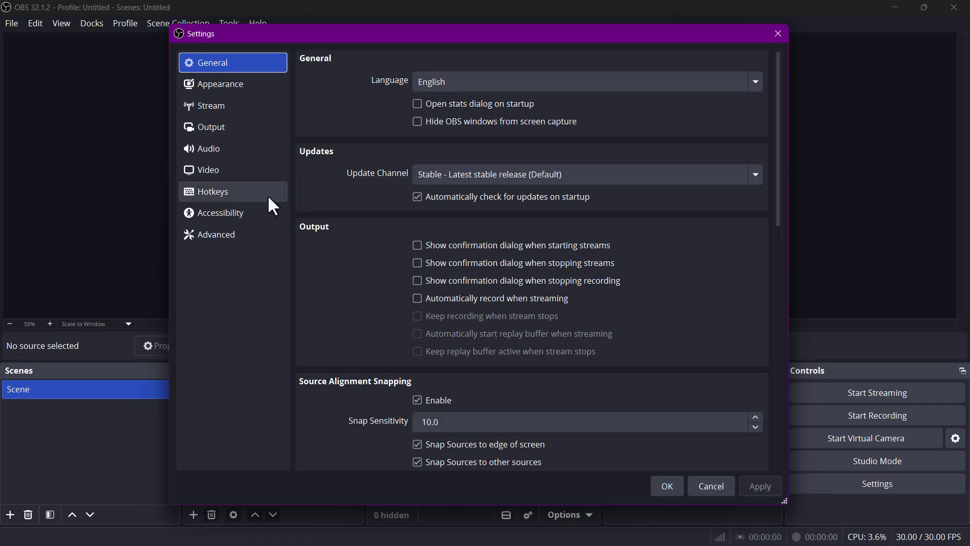
left_click(200, 110)
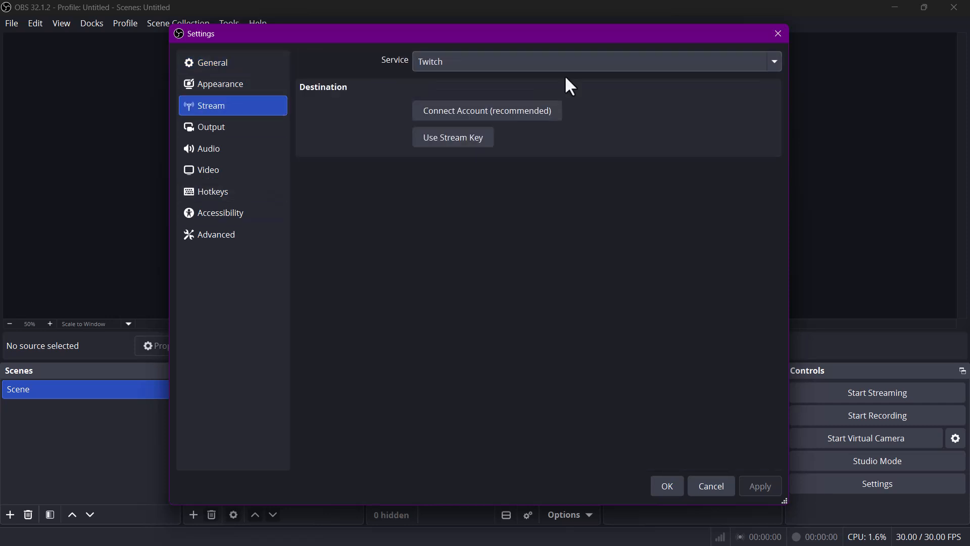
left_click(521, 61)
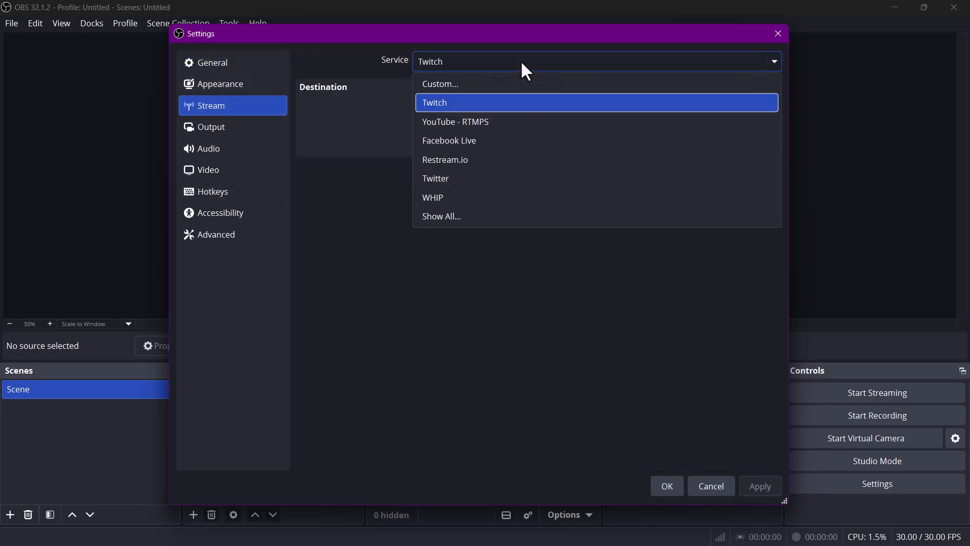
left_click(450, 108)
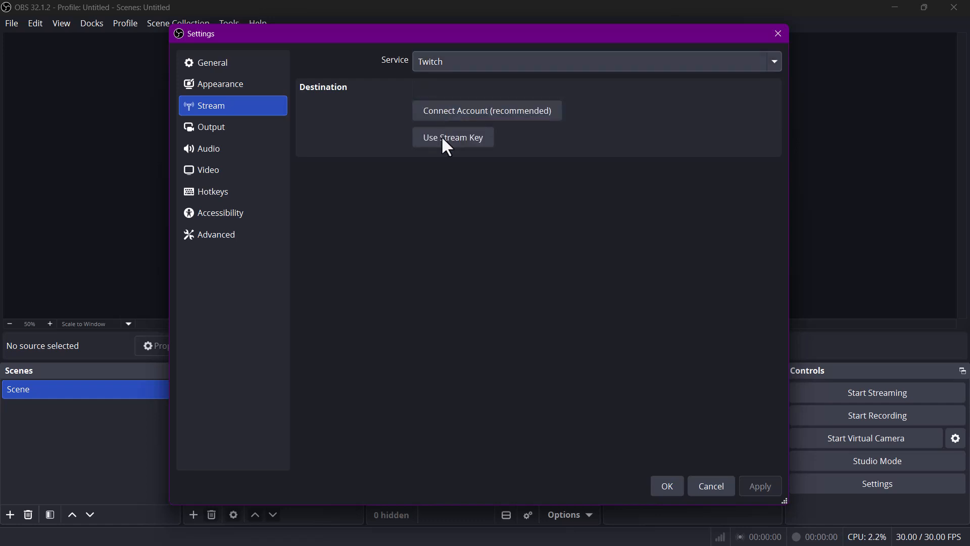
left_click(433, 112)
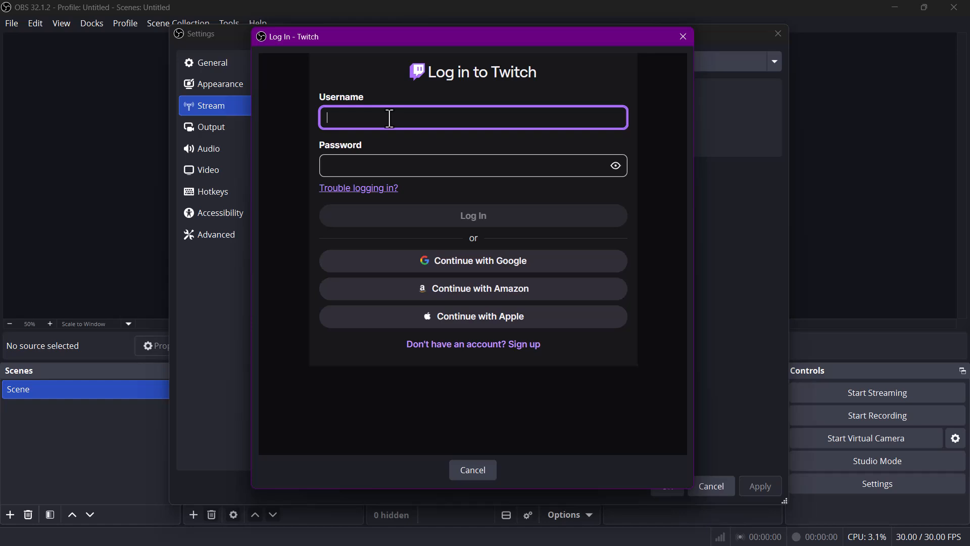
left_click(432, 260)
left_click(471, 337)
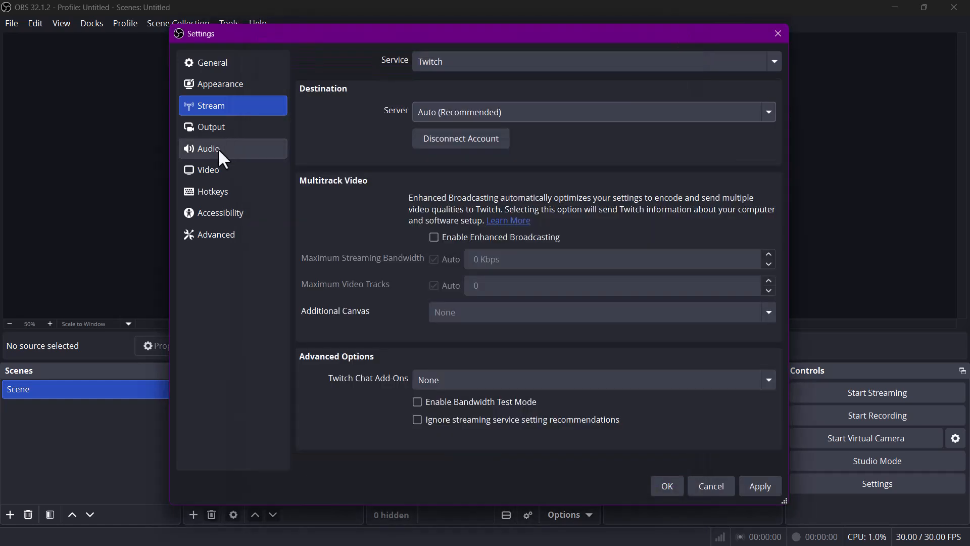
Try a common FPS value of 60 in the video settings and return it to 30.
left_click(205, 168)
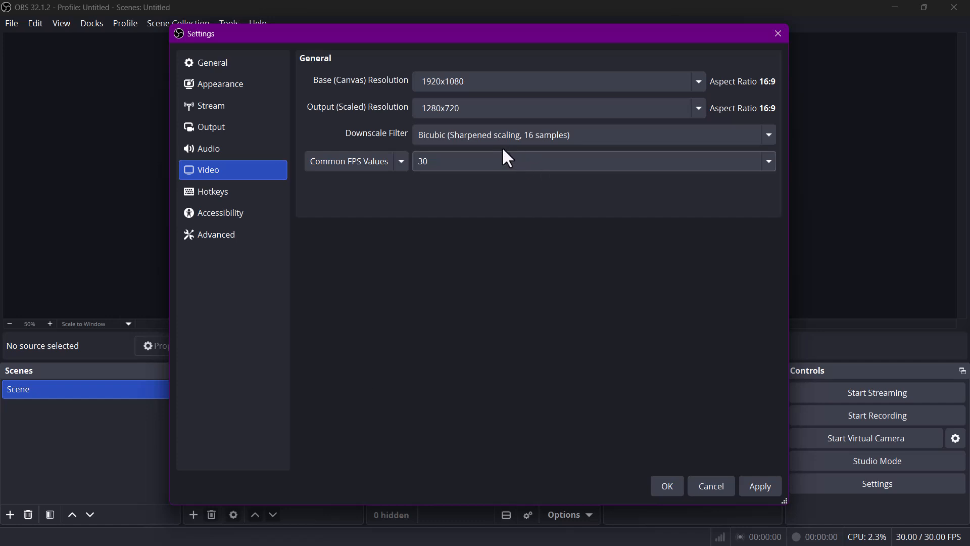
left_click(473, 168)
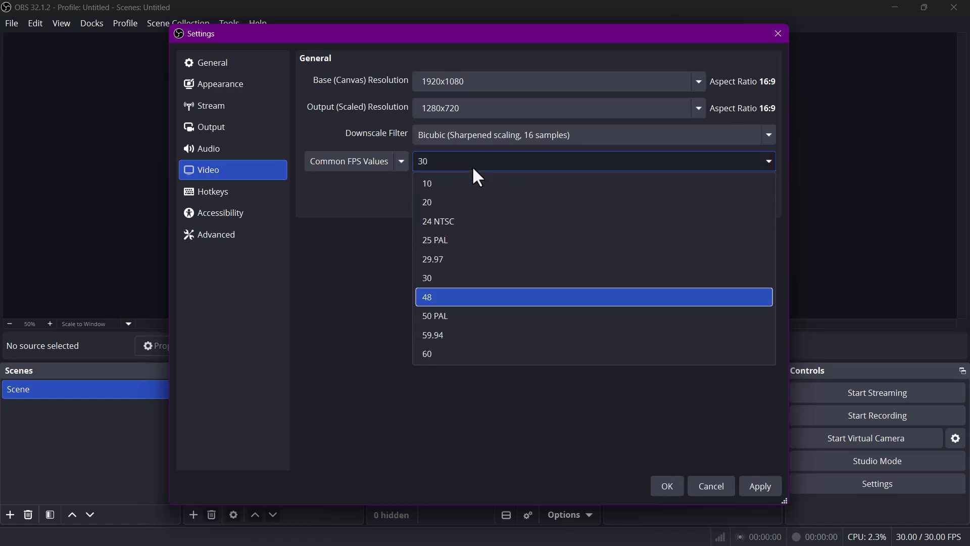
left_click(445, 356)
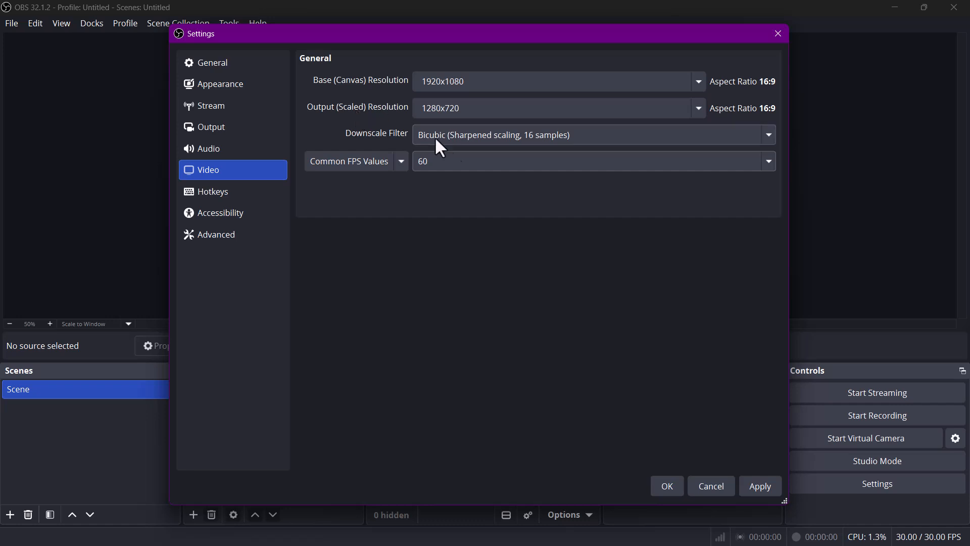
left_click(453, 159)
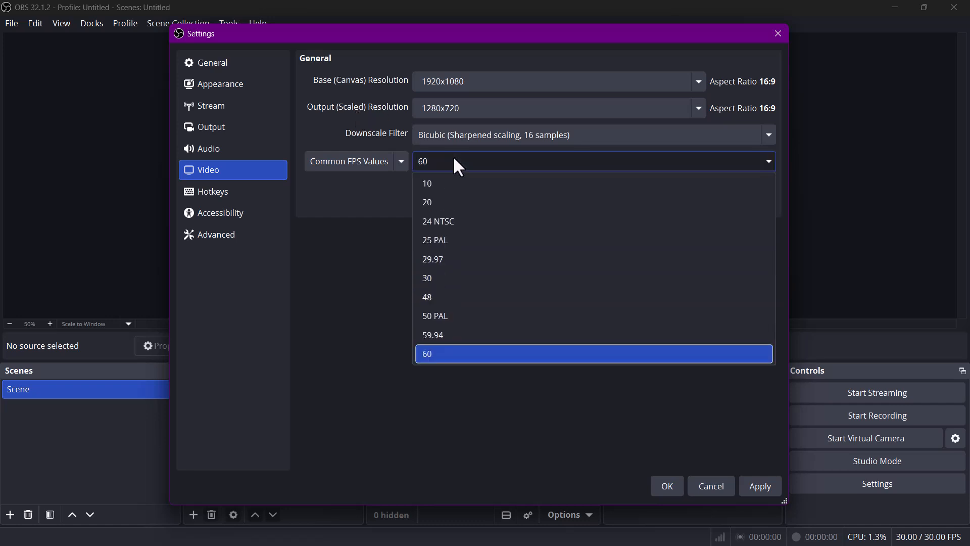
left_click(438, 285)
Set Desktop Audio to Speakers (2- Realtek(R) Audio) and Mic/Auxiliary Audio to Microphone Array (2- Realtek(R) Audio), and save the settings.
left_click(245, 148)
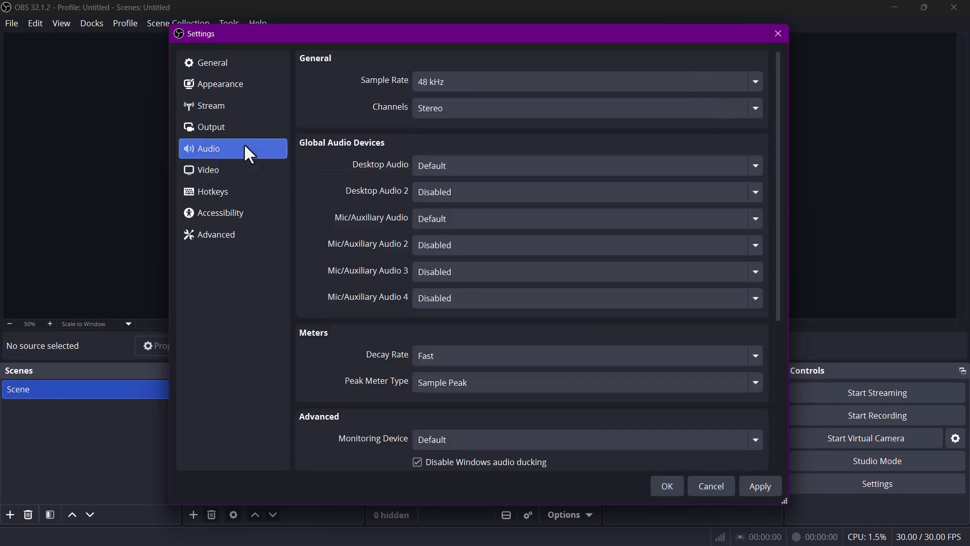
left_click(447, 166)
left_click(453, 223)
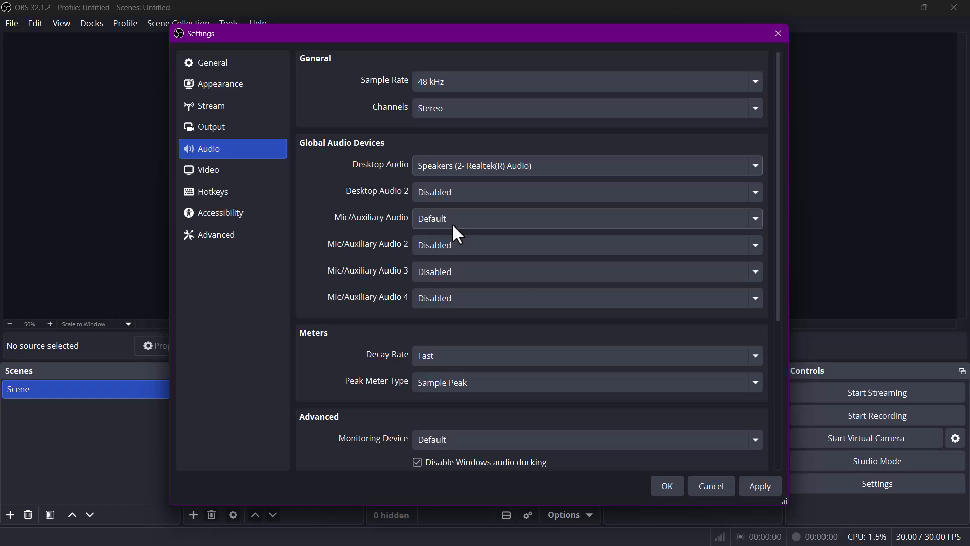
left_click(453, 226)
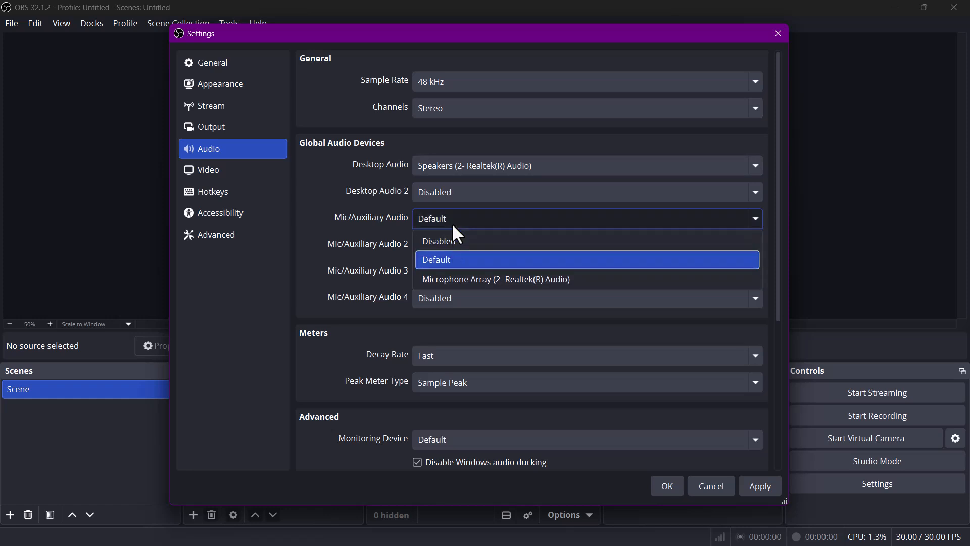
left_click(459, 278)
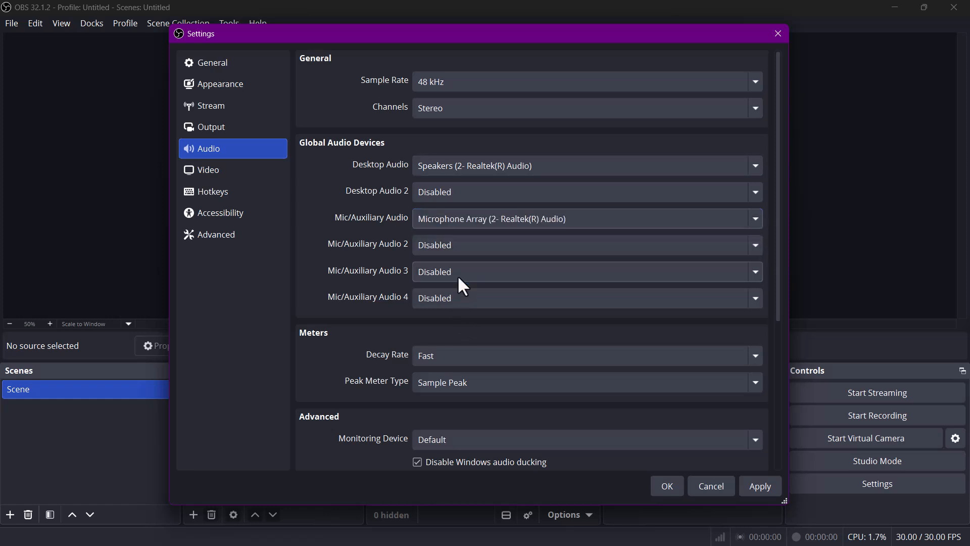
left_click(759, 487)
left_click(668, 485)
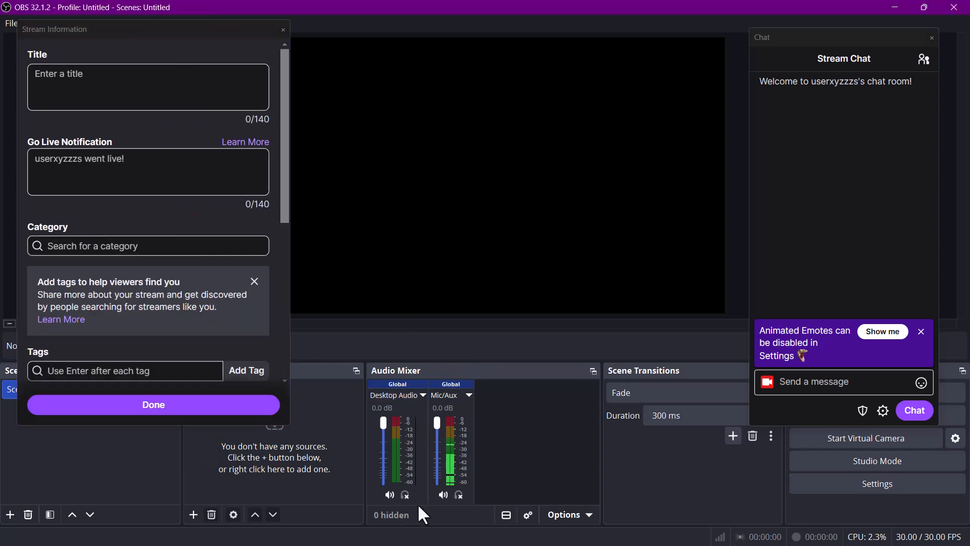
Move the Stream Information window aside over the chat window to uncover the scene and source lists.
mouse_move(437, 422)
left_mouse_down()
mouse_move(435, 460)
mouse_move(437, 423)
left_mouse_up()
left_click_drag(167, 29, 812, 34)
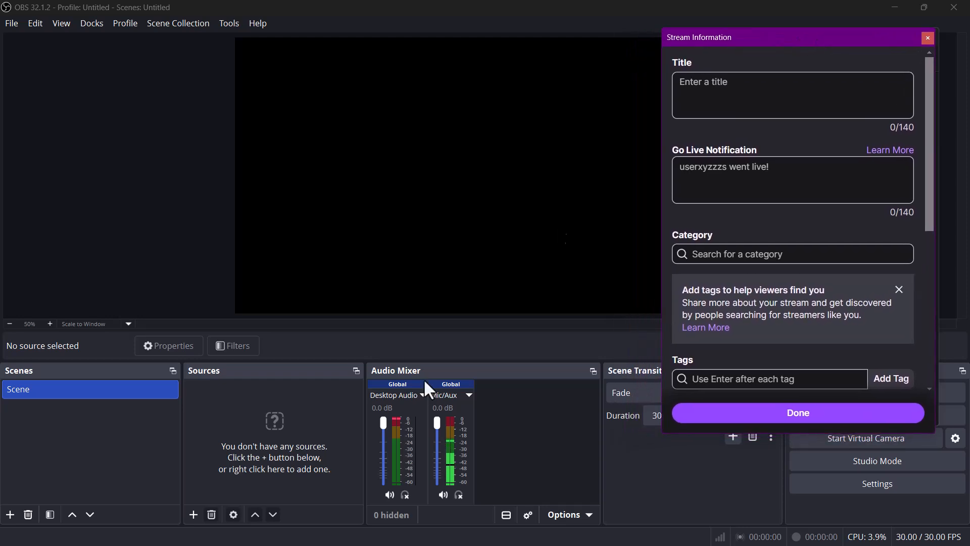
left_click(99, 449)
Add a new Game Capture source in Capture specific window mode, leaving its window unassigned, and close its properties.
left_click(192, 512)
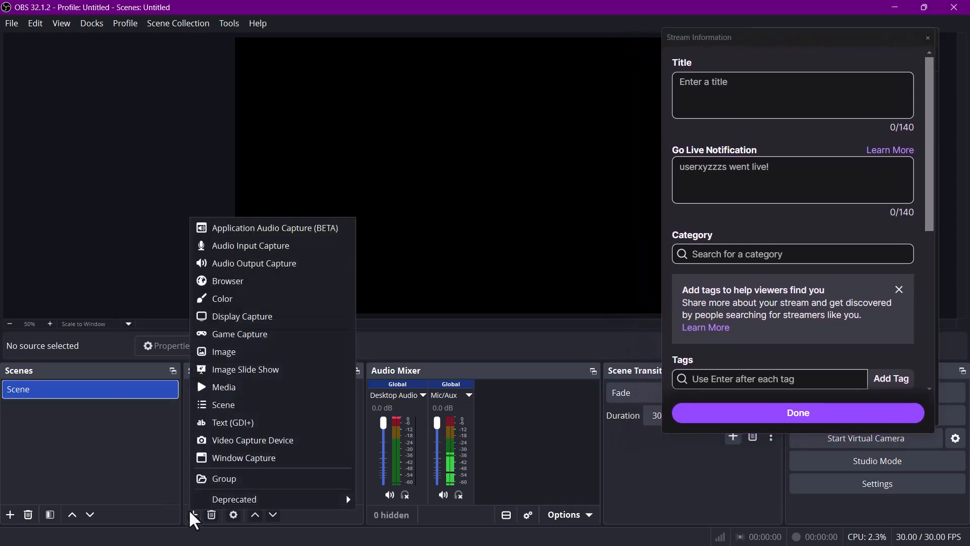
left_click(291, 336)
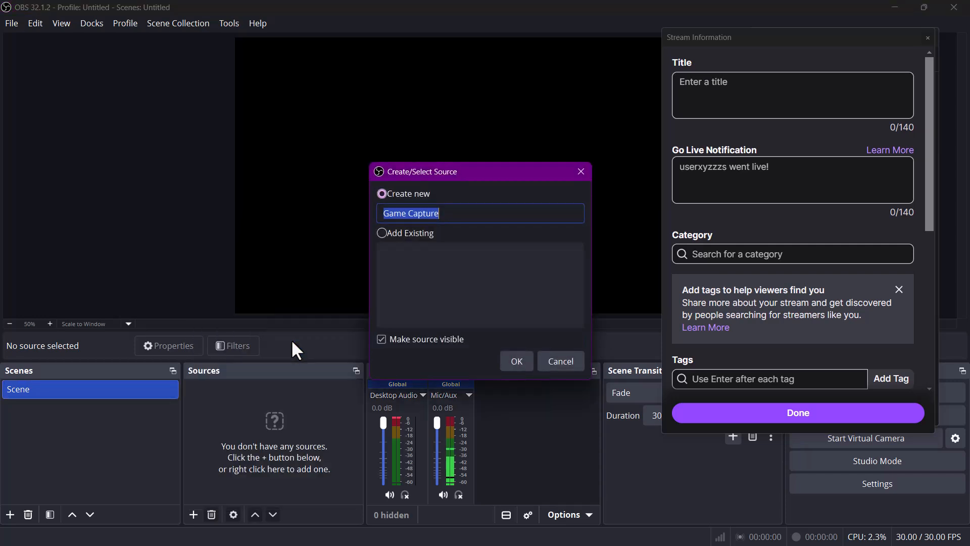
left_click(512, 362)
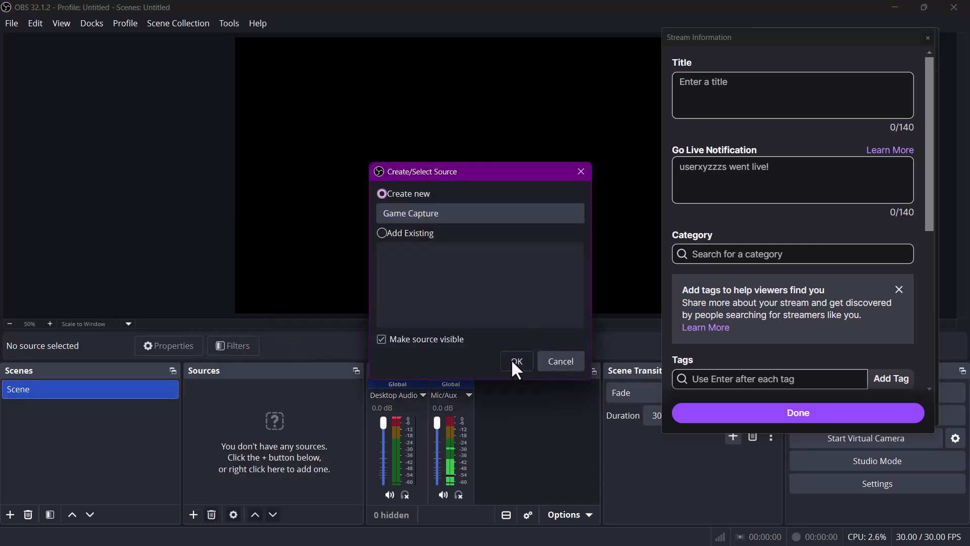
left_click(392, 287)
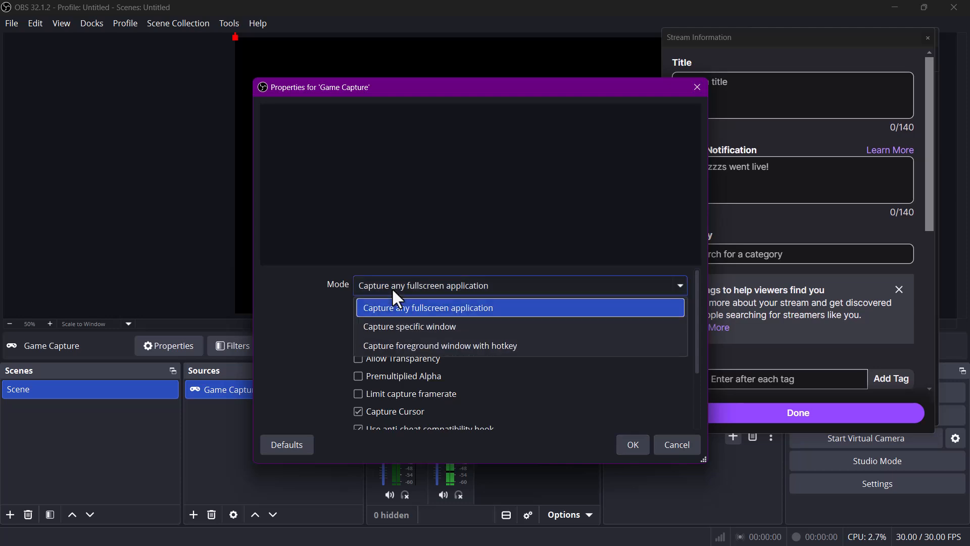
left_click(398, 326)
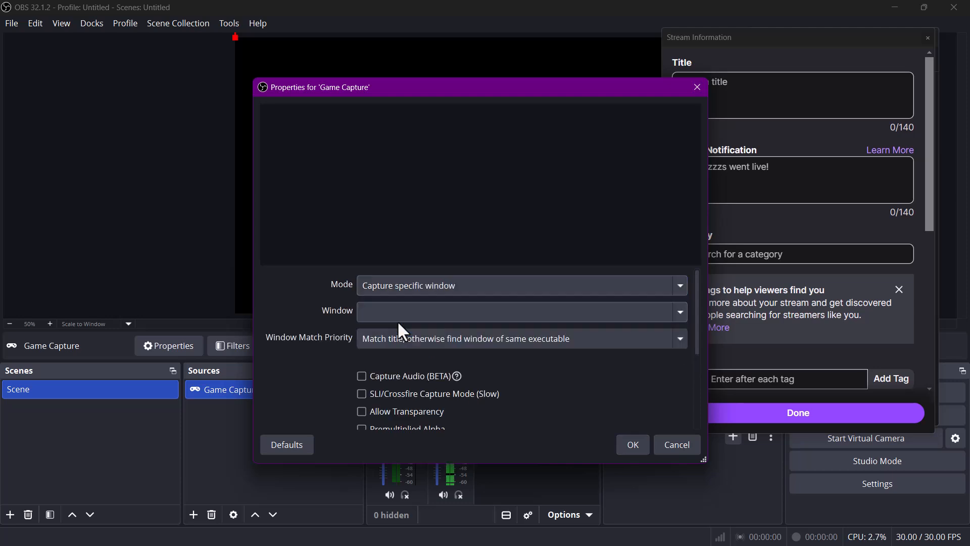
left_click(507, 314)
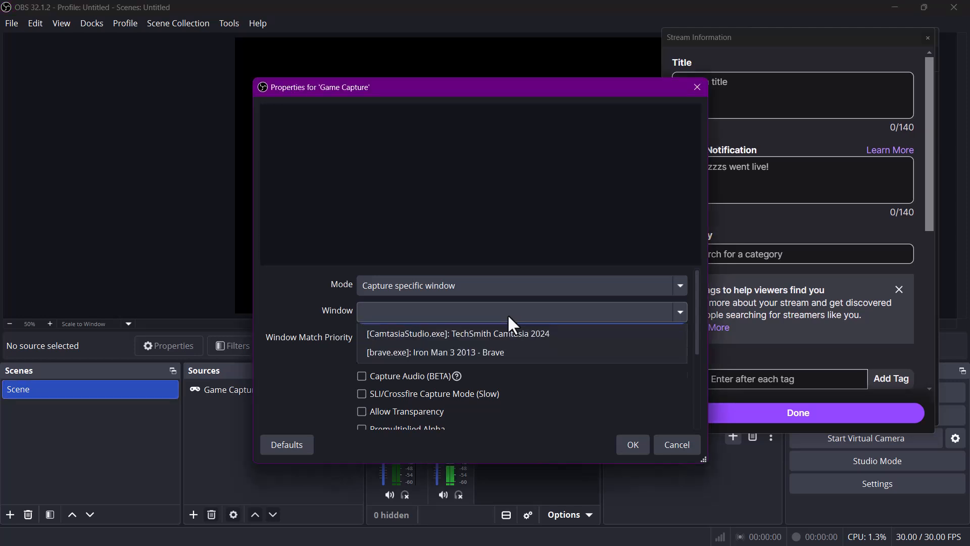
left_click(300, 377)
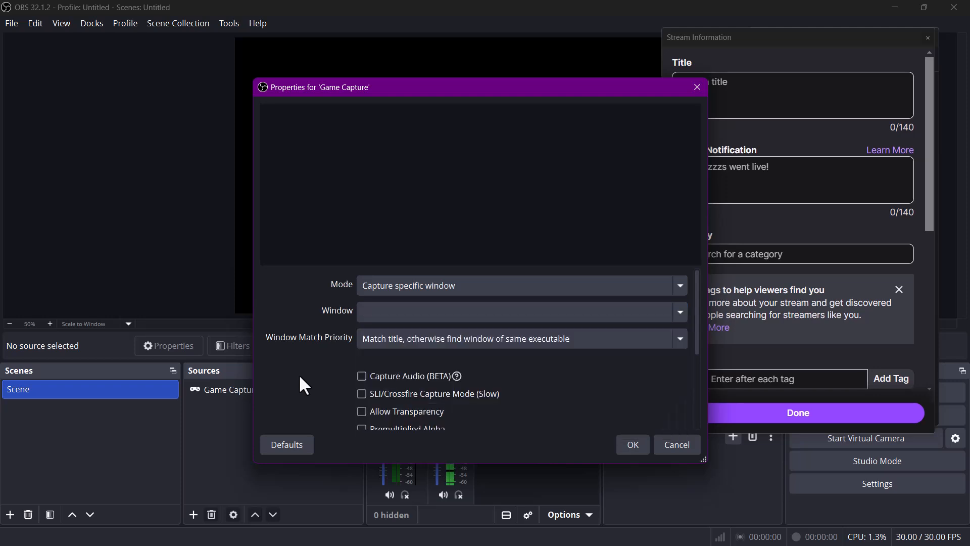
left_click(665, 442)
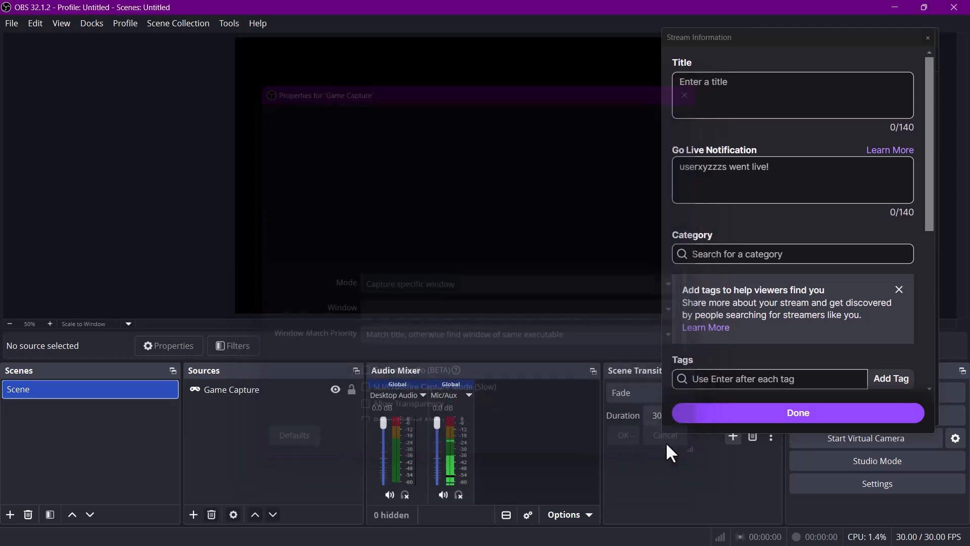
Add a new Display Capture source that captures the 1920x1080 primary monitor, keeping the Automatic capture method.
left_click(192, 514)
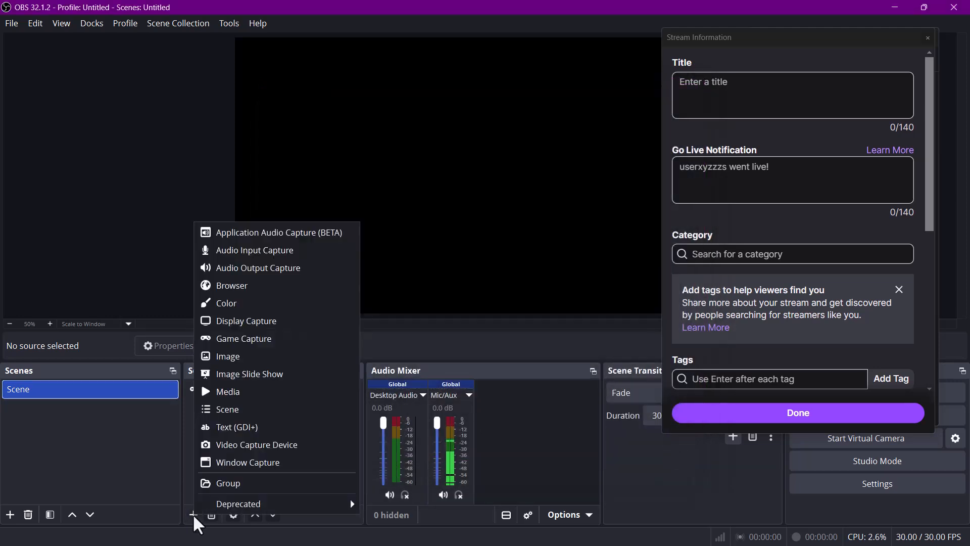
left_click(284, 319)
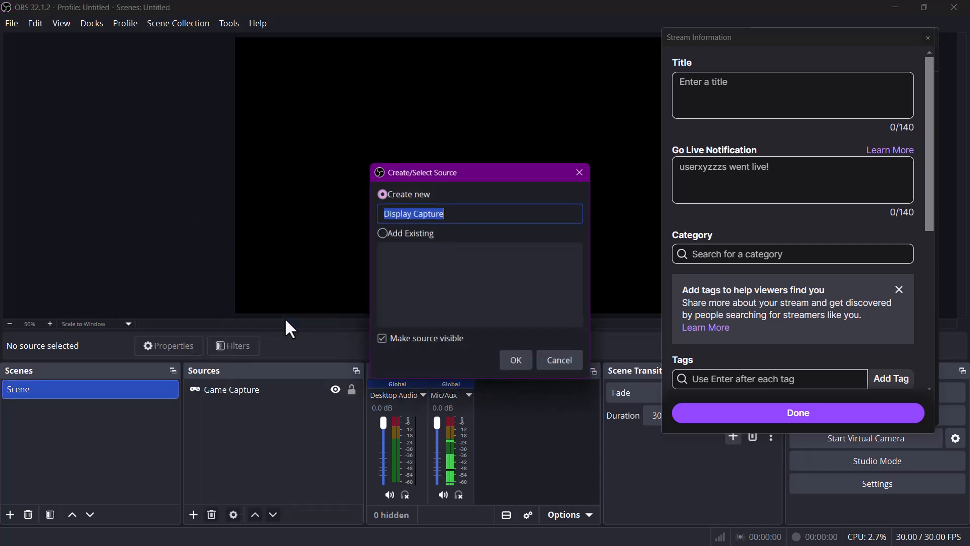
left_click(511, 359)
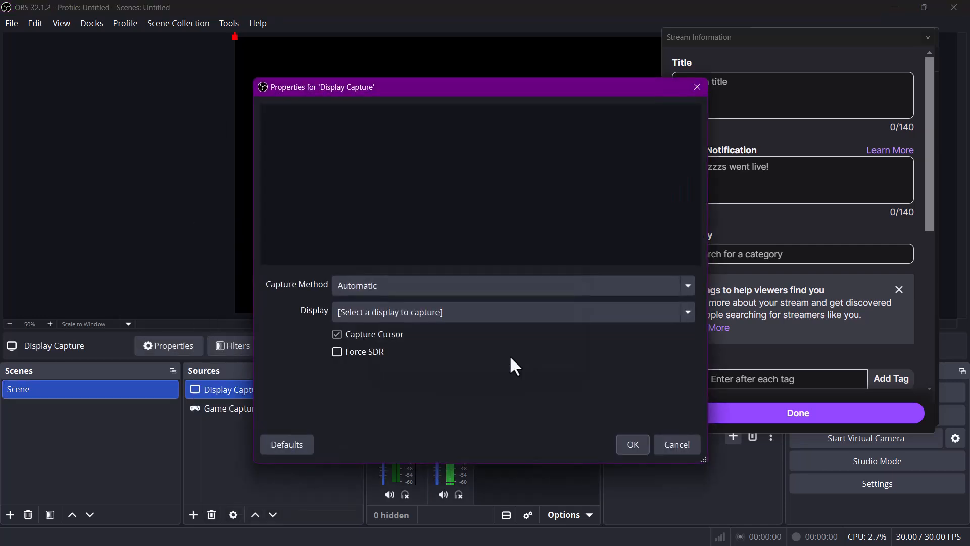
left_click(395, 313)
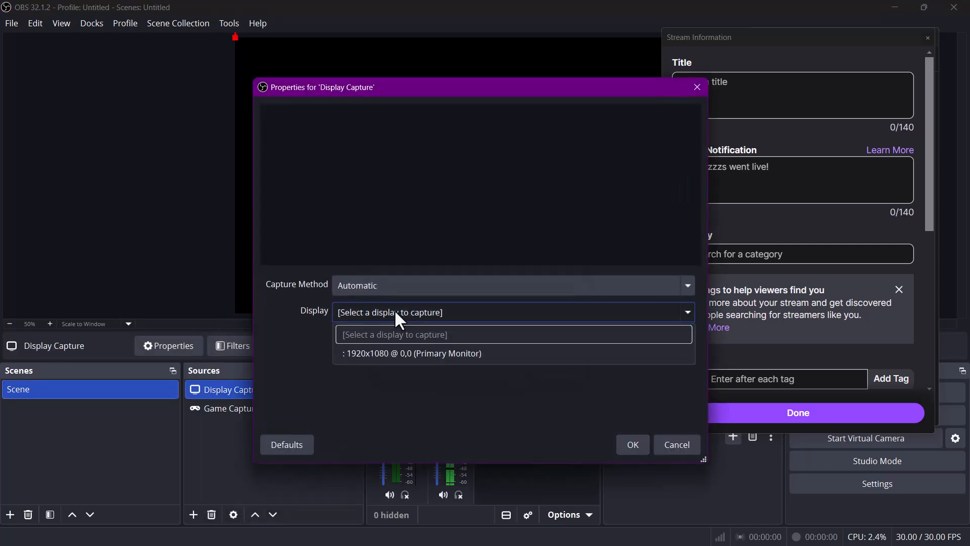
left_click(388, 352)
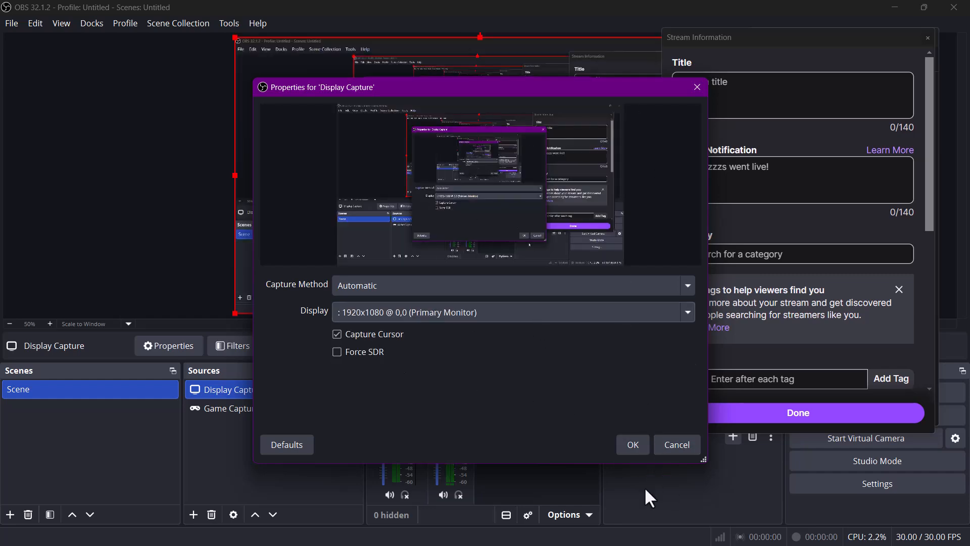
left_click(626, 445)
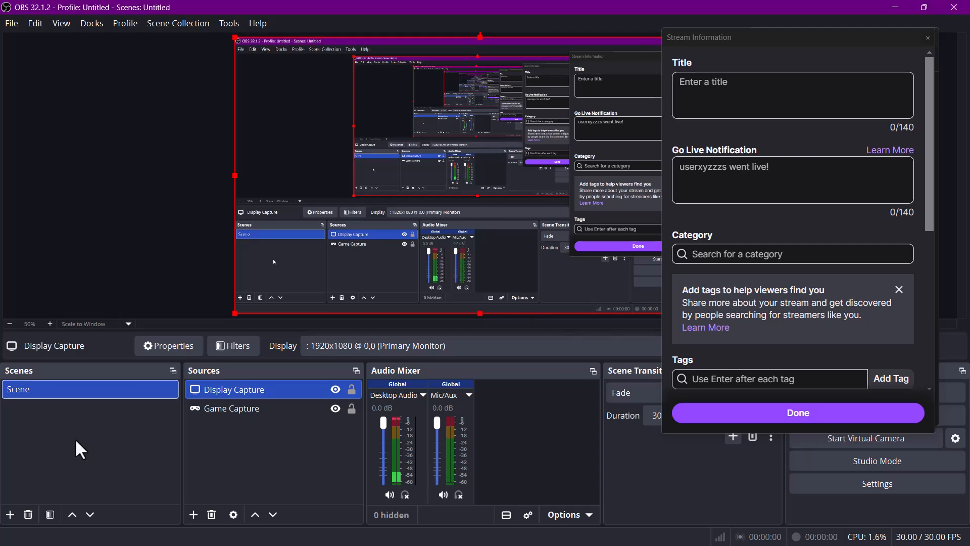
Add a new Video Capture Device source to the scene under its default name.
left_click(194, 513)
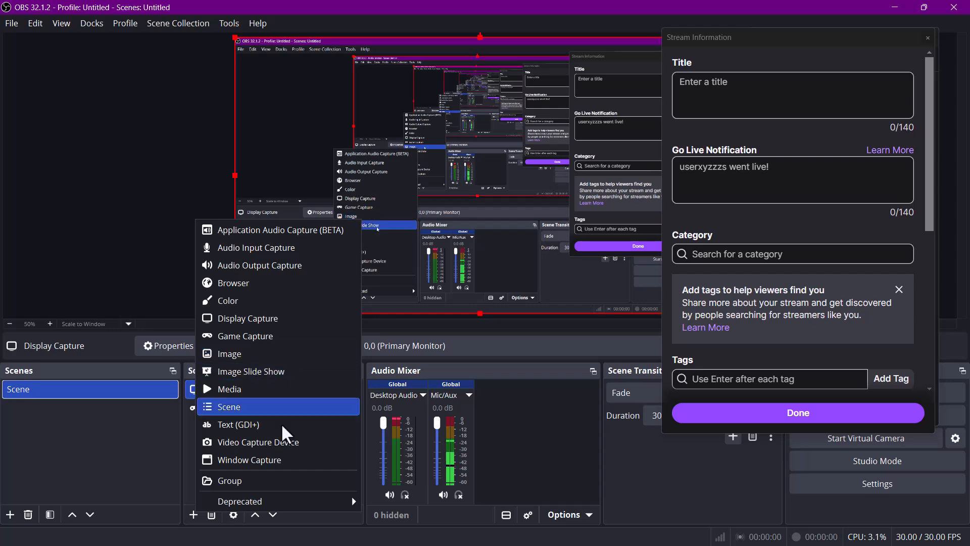
left_click(277, 444)
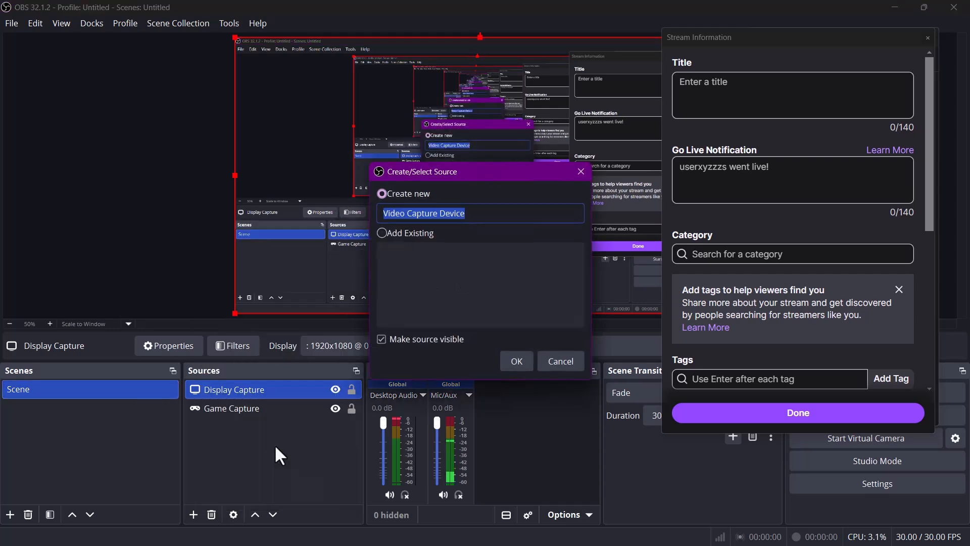
left_click(511, 360)
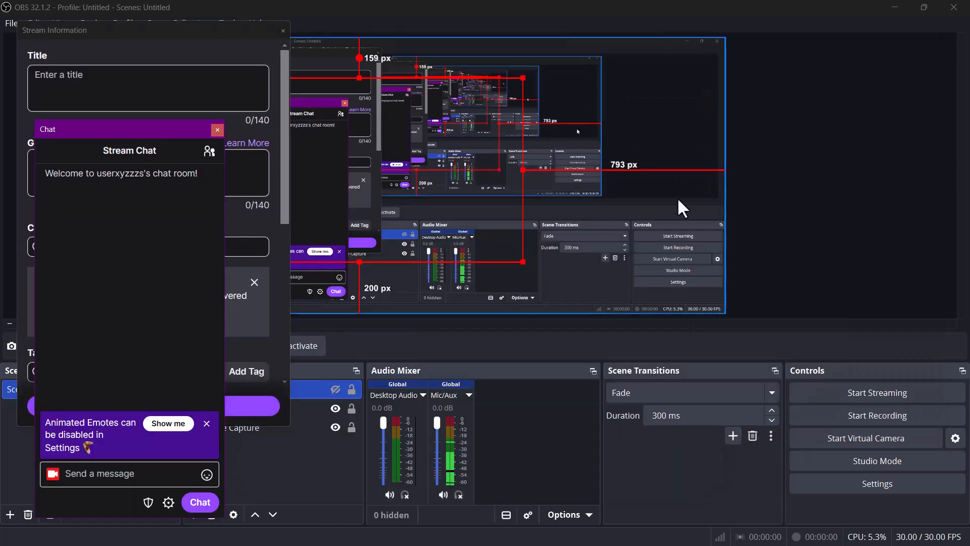
Select the display capture in the preview and start streaming to Twitch.
left_click(678, 202)
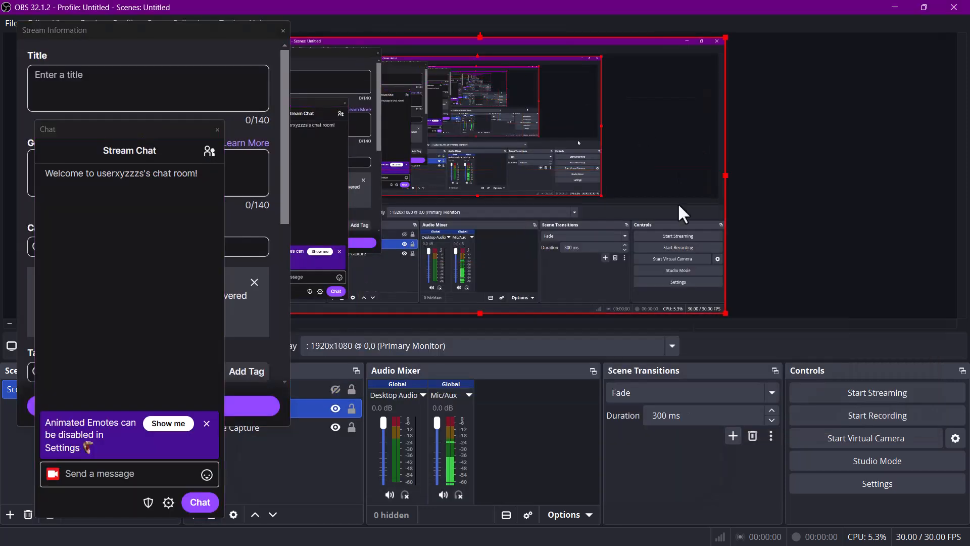
left_click(860, 393)
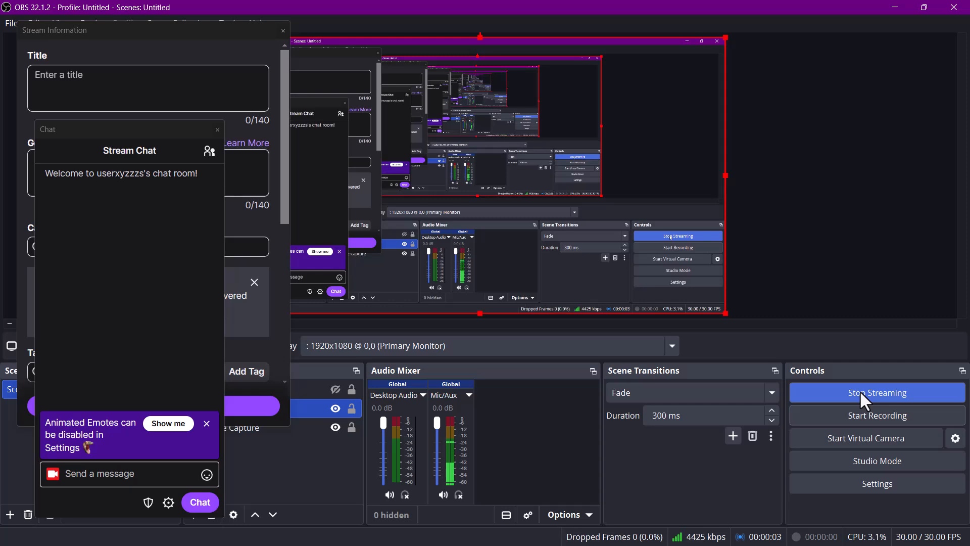
Switch to the Twitch page in the browser, go to the account's own channel and open its live stream for viewing.
key("alt+Tab")
left_click(121, 11)
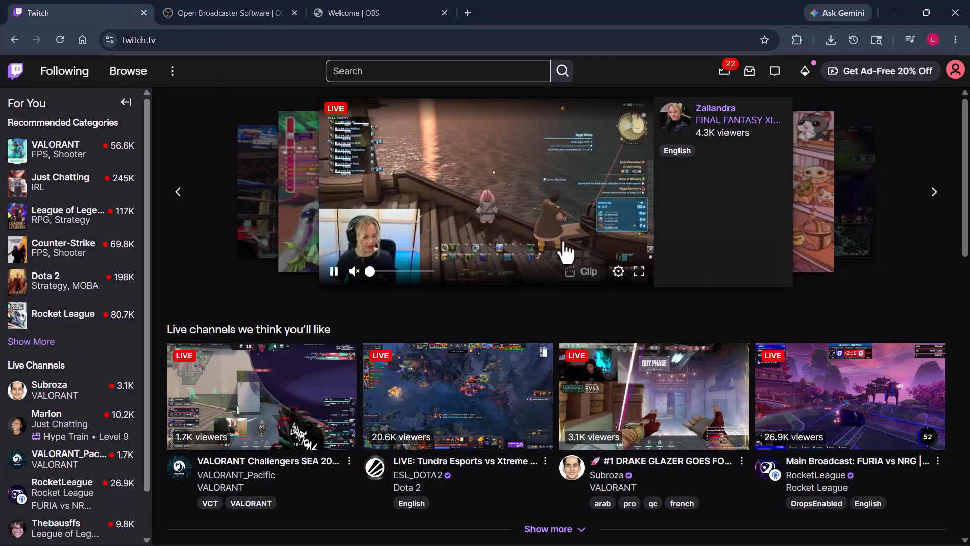
left_click(954, 73)
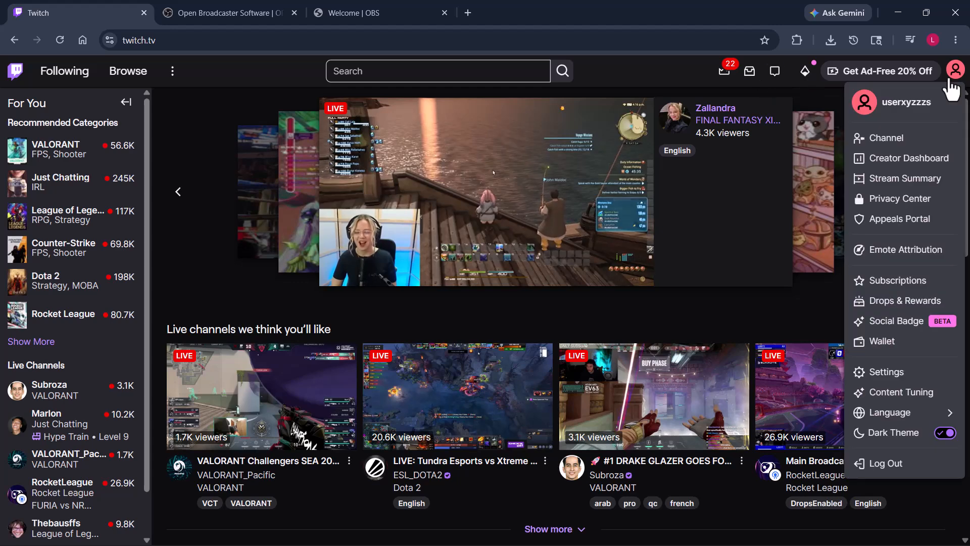
left_click(886, 144)
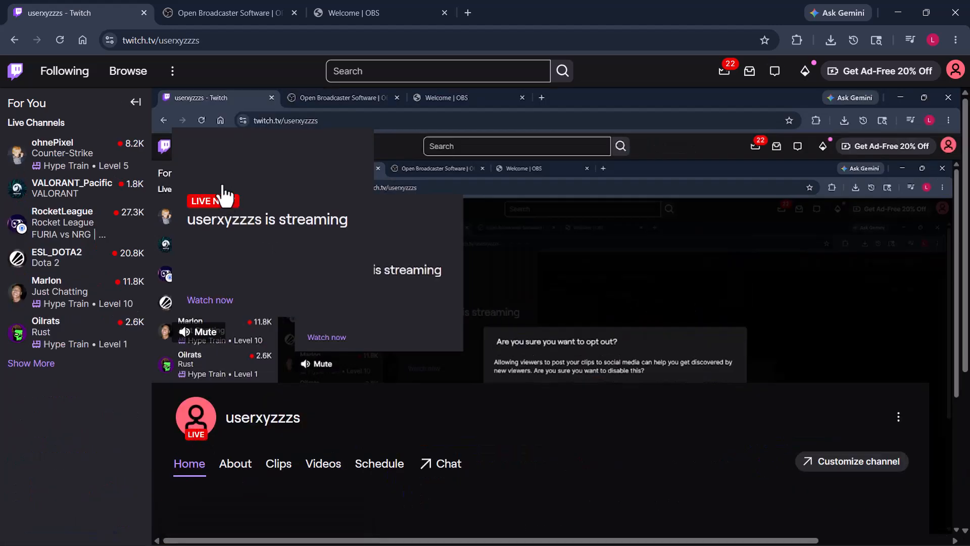
left_click(222, 195)
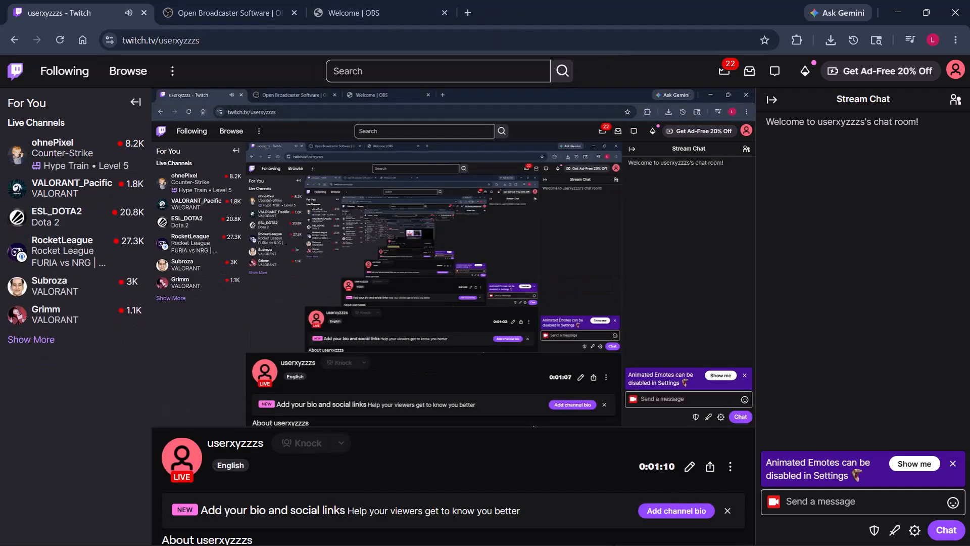
Switch back to OBS and stop the running stream.
key("super+Tab")
left_click(359, 157)
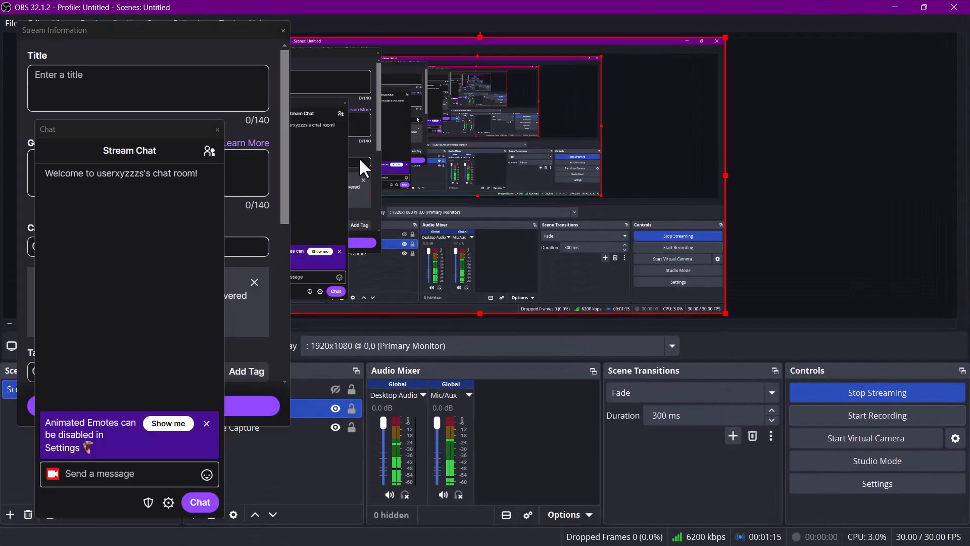
left_click(856, 385)
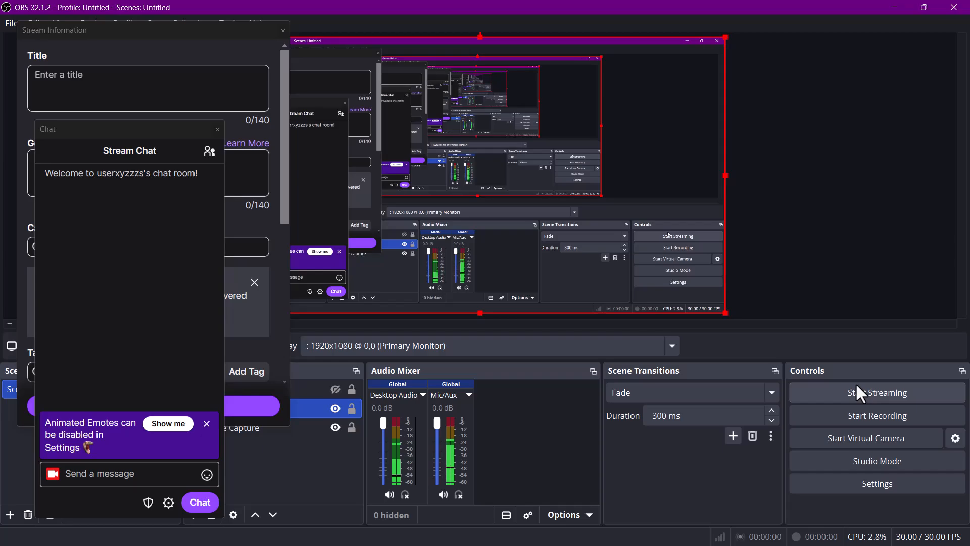
Switch to the browser and reload the account's Twitch channel page to check its live status.
key("alt+Tab")
left_click(59, 40)
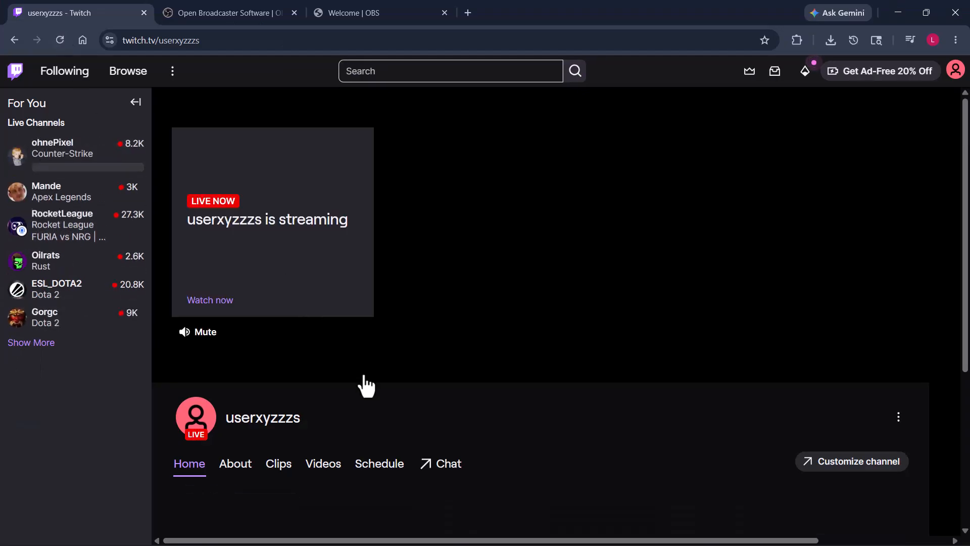
left_click(53, 43)
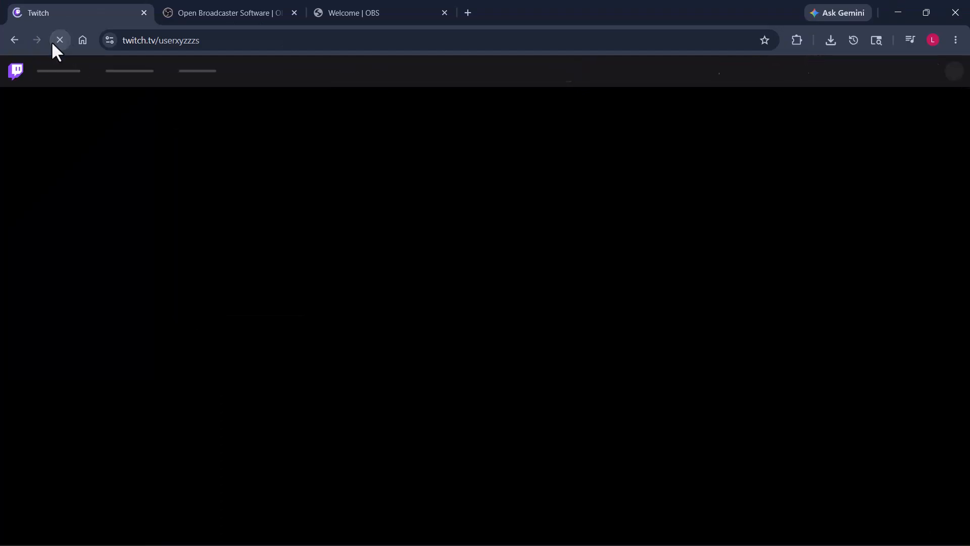